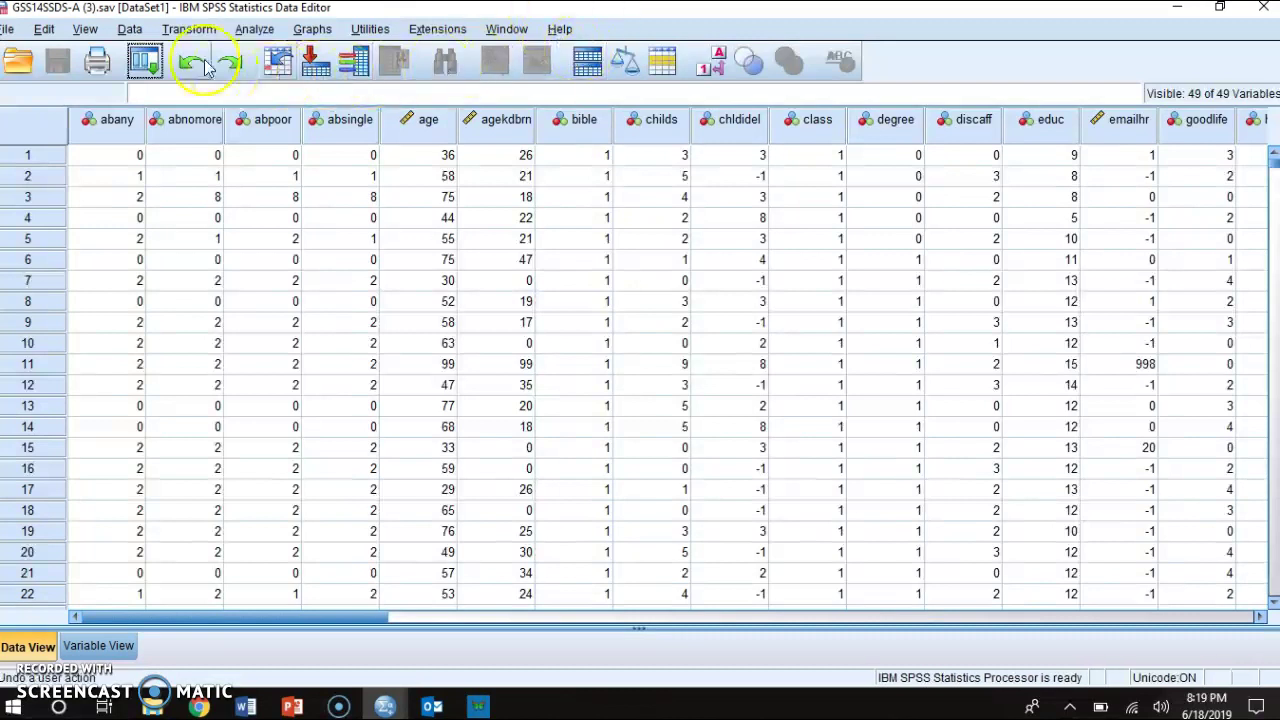
Open the Data menu for the GSS14SSDS-A dataset in the Data Editor.
{"action": "left_click", "coordinate": [131, 29]}
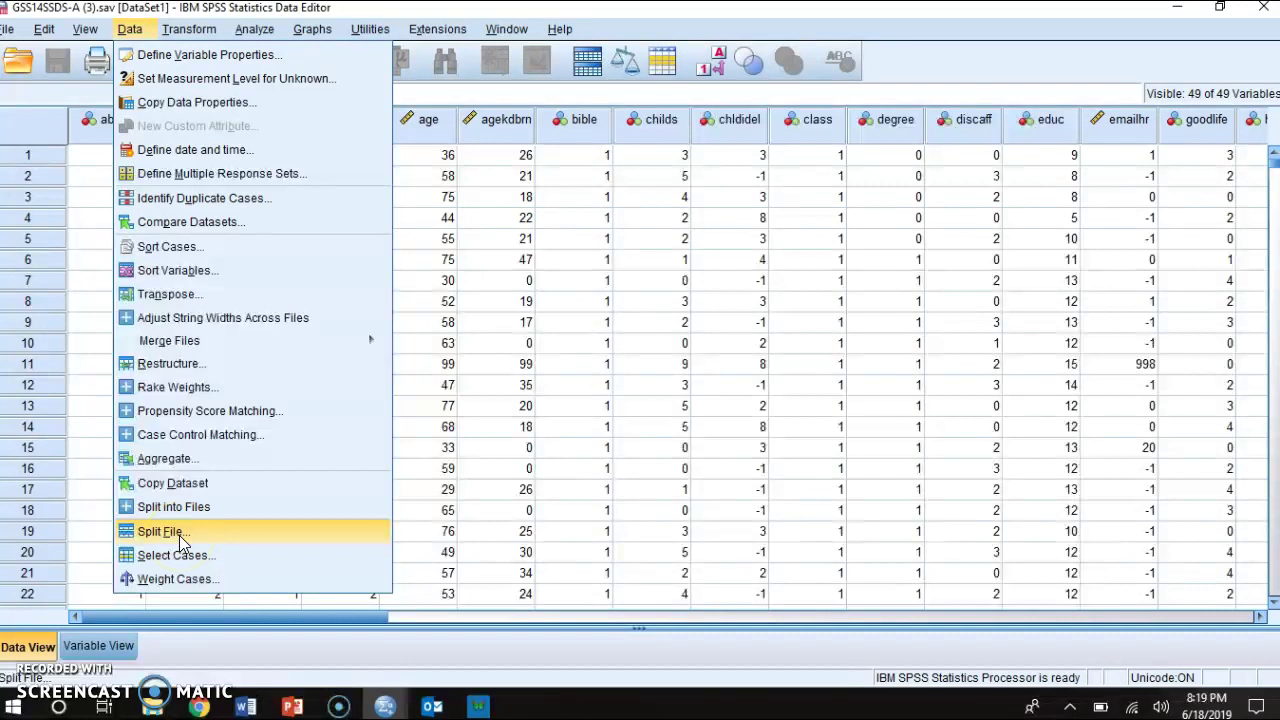
In Split File, show variable names and organize output by groups based on sex.
{"action": "left_click", "coordinate": [179, 535]}
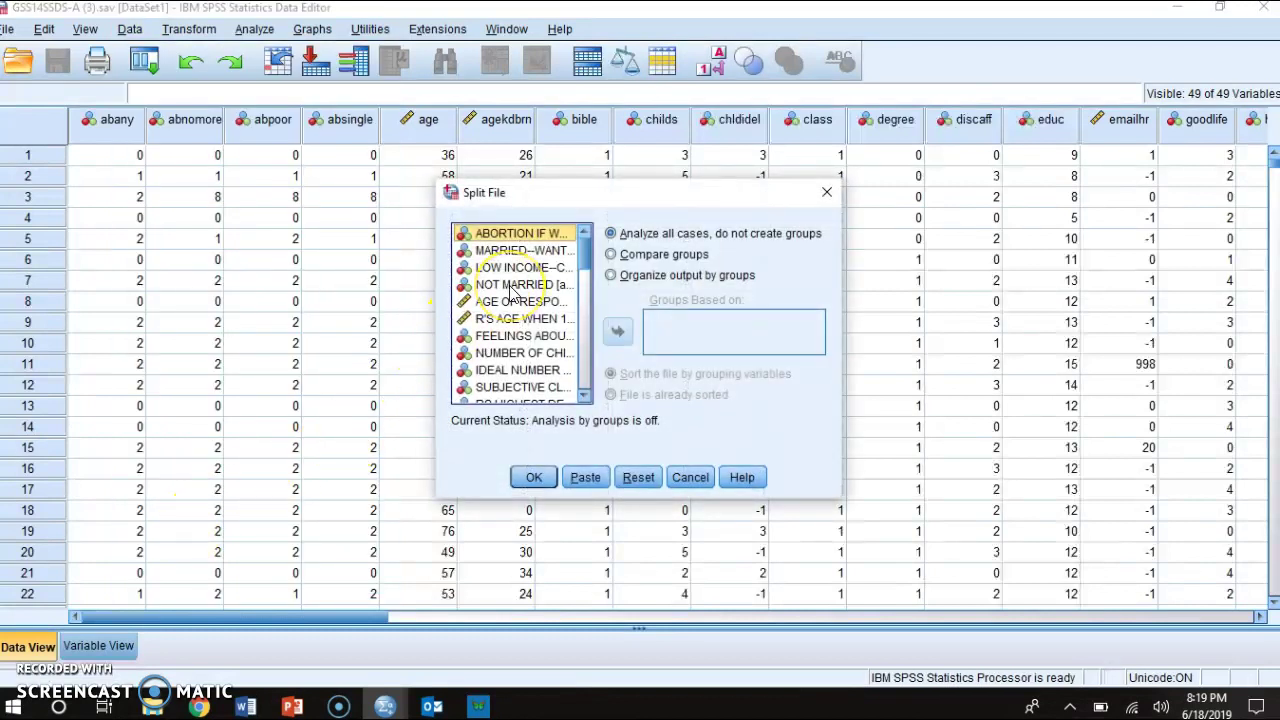
{"action": "left_click", "coordinate": [513, 287]}
{"action": "right_click", "coordinate": [513, 287]}
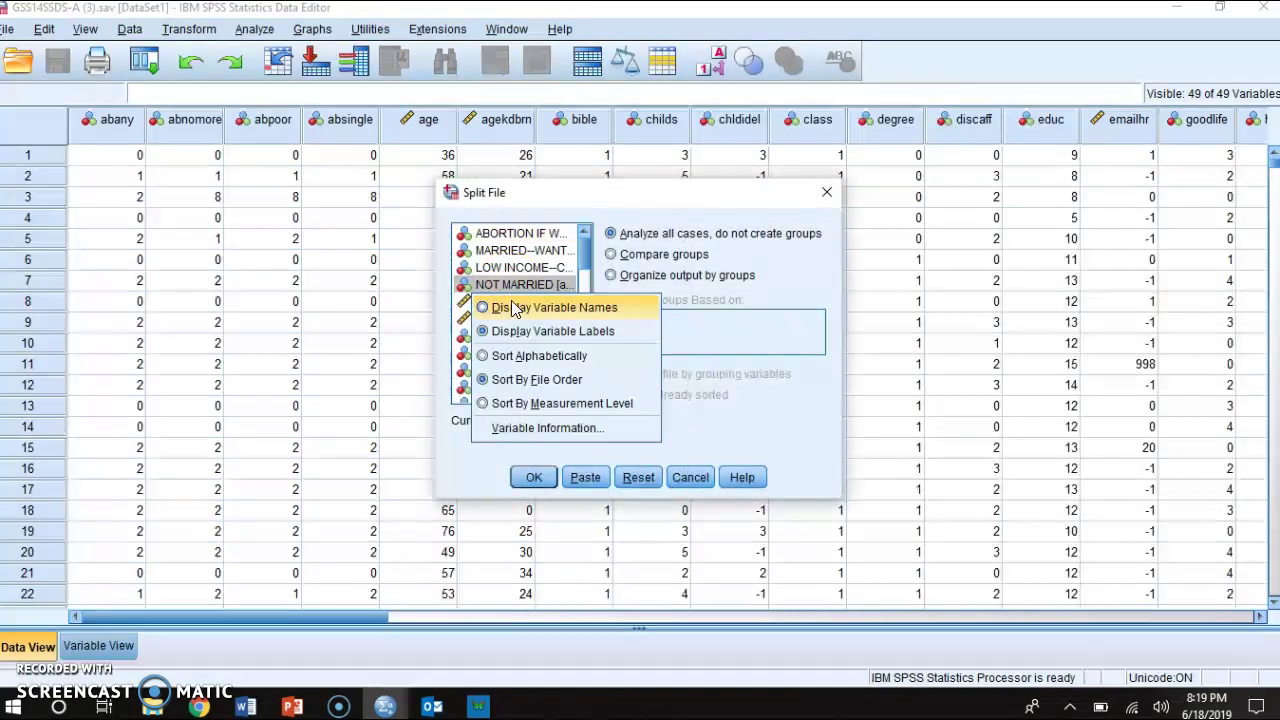
{"action": "left_click", "coordinate": [513, 308]}
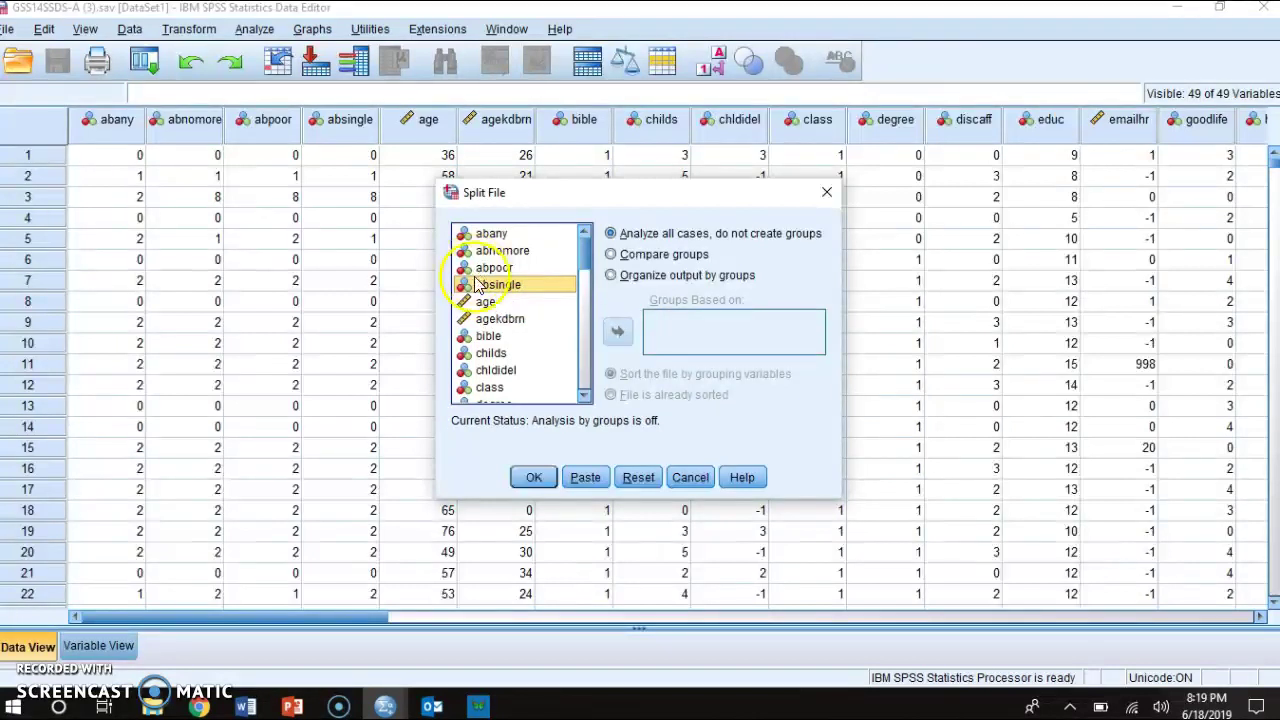
{"action": "scroll", "coordinate": [533, 310], "scroll_direction": "down", "scroll_amount": 6}
{"action": "scroll", "coordinate": [533, 310], "scroll_direction": "down", "scroll_amount": 10}
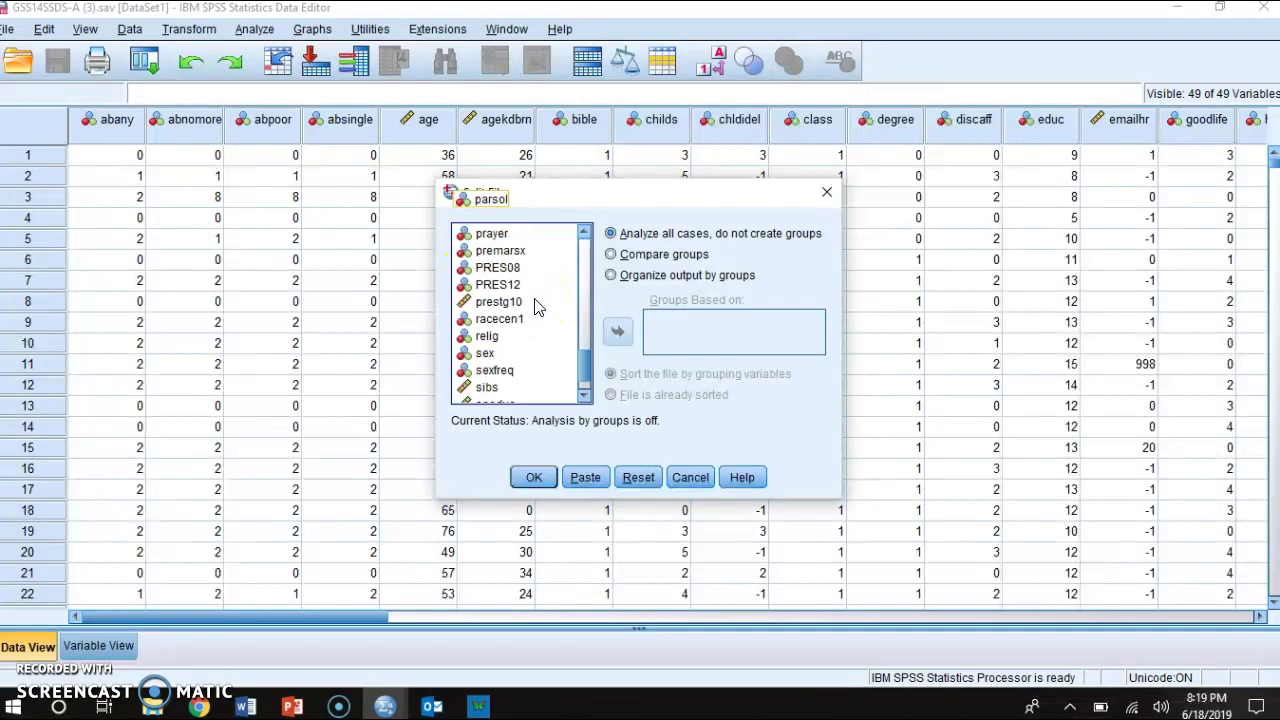
{"action": "scroll", "coordinate": [535, 307], "scroll_direction": "down", "scroll_amount": 1}
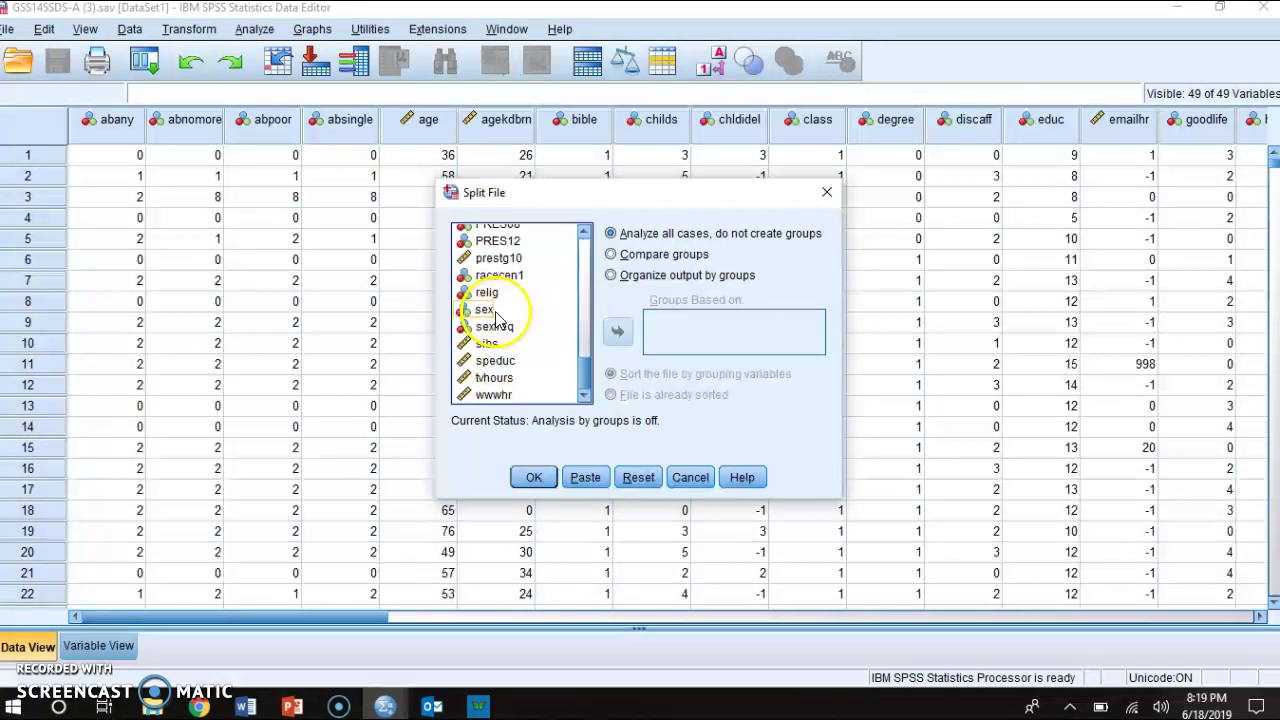
{"action": "left_click", "coordinate": [490, 312]}
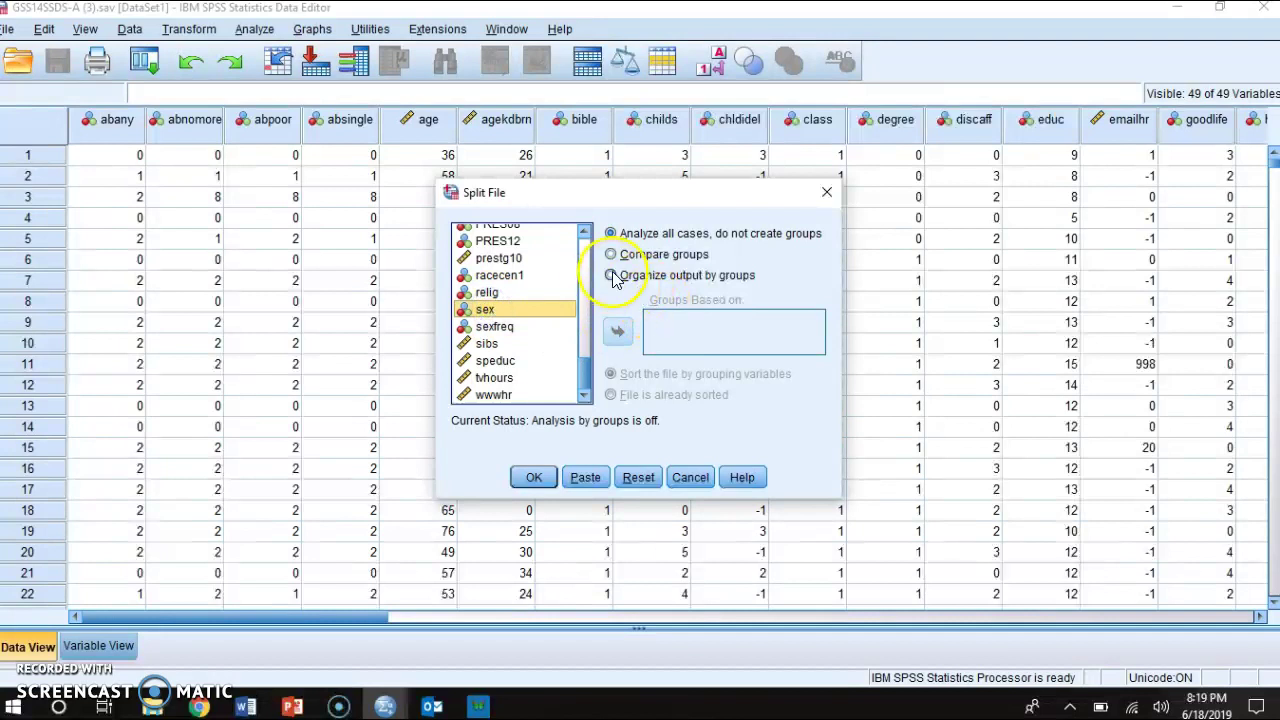
{"action": "left_click", "coordinate": [611, 276]}
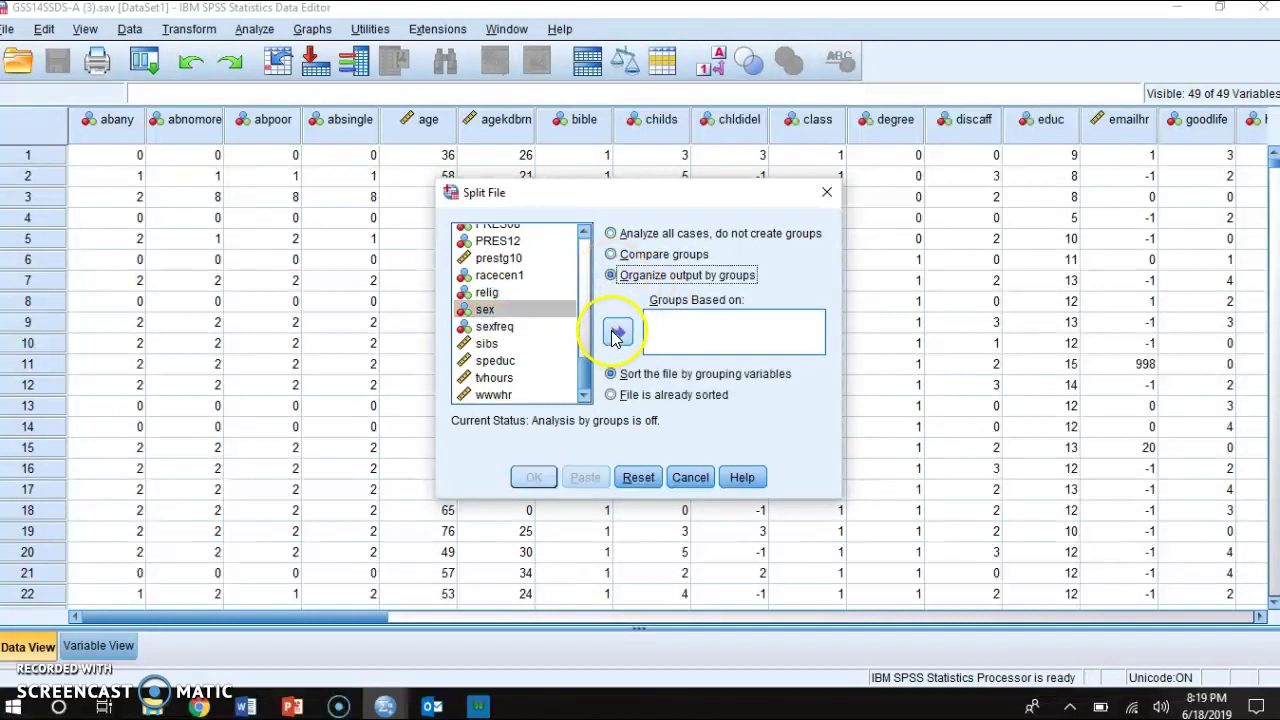
{"action": "left_click", "coordinate": [617, 335]}
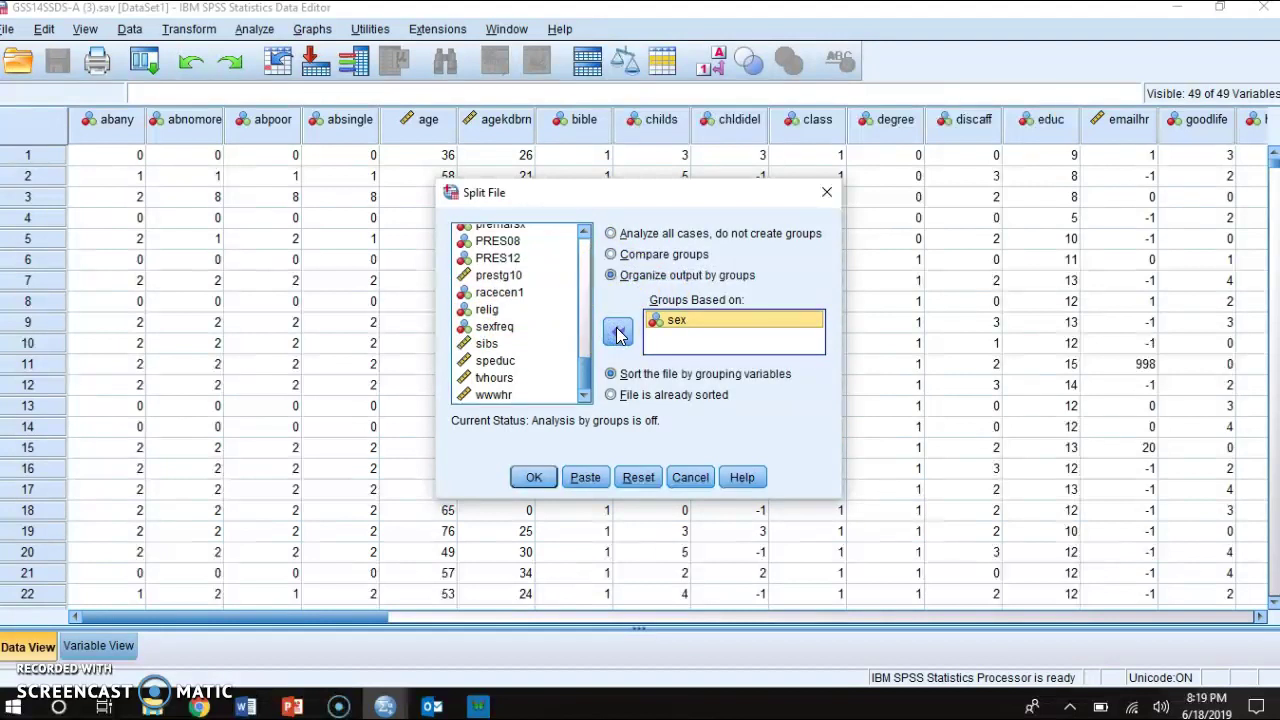
{"action": "left_click", "coordinate": [534, 477]}
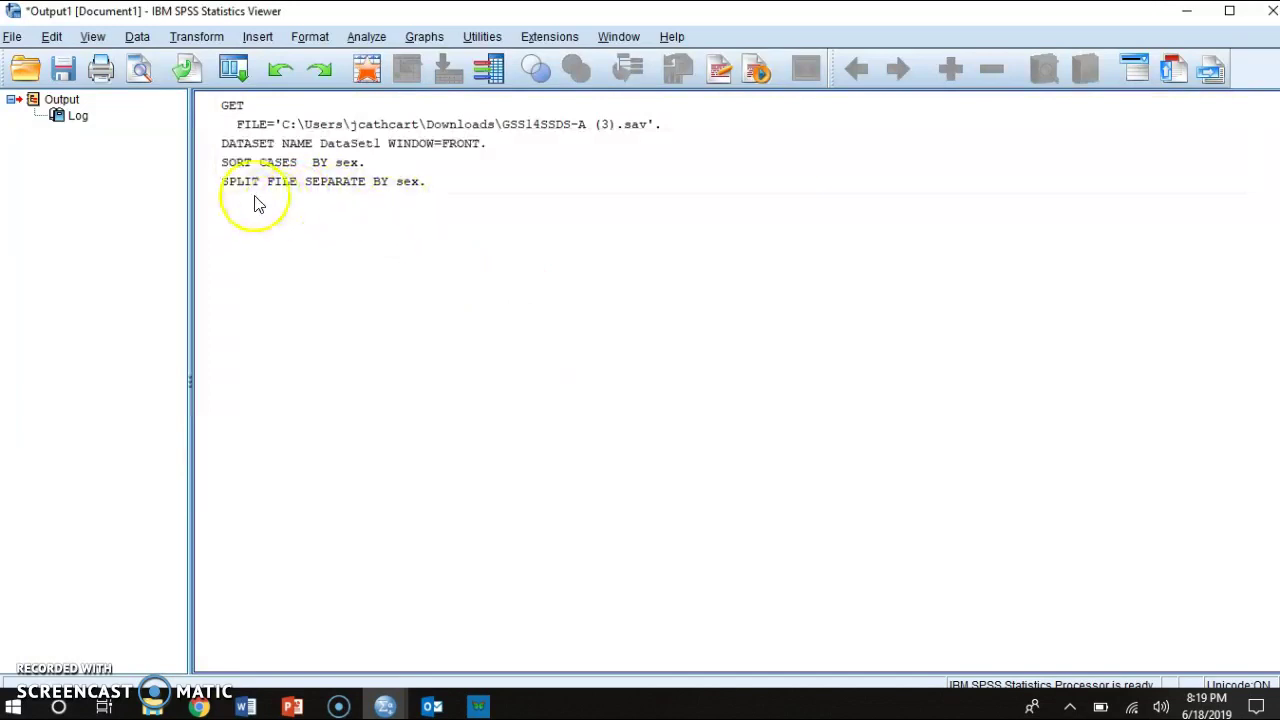
Select and then deselect the SORT CASES / SPLIT FILE log block in the Viewer.
{"action": "left_click", "coordinate": [290, 198]}
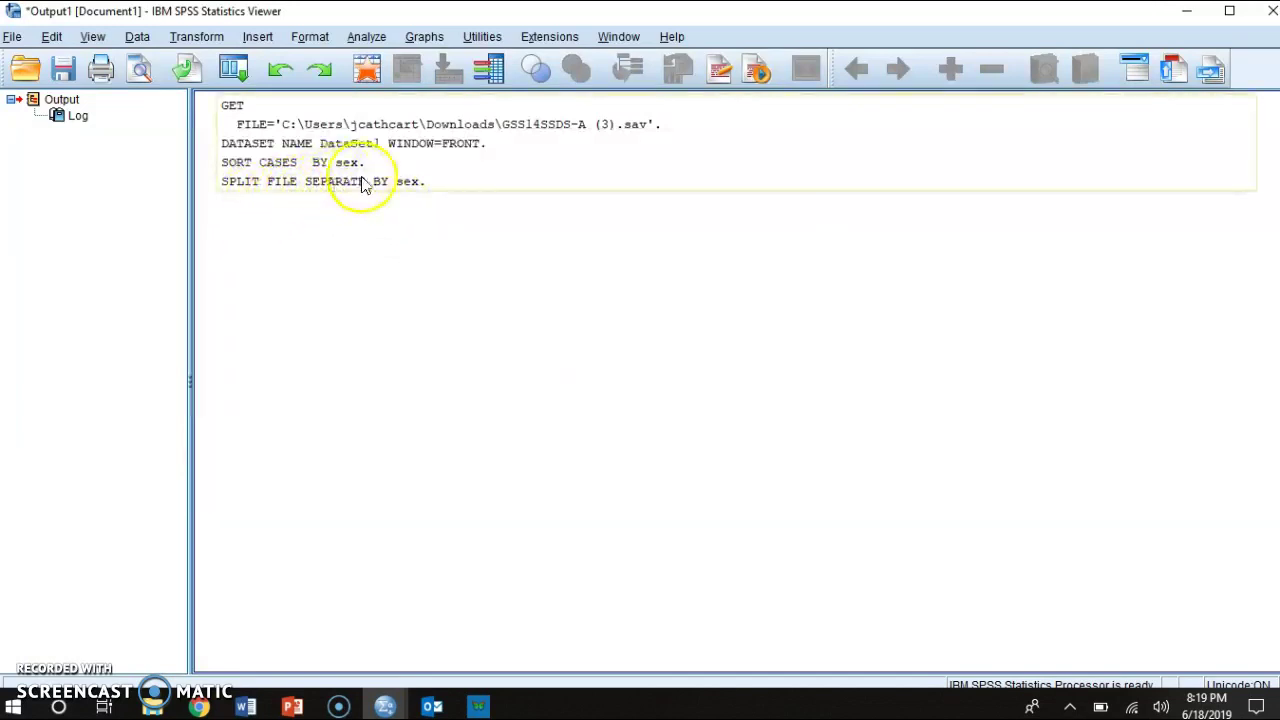
{"action": "left_click", "coordinate": [414, 198]}
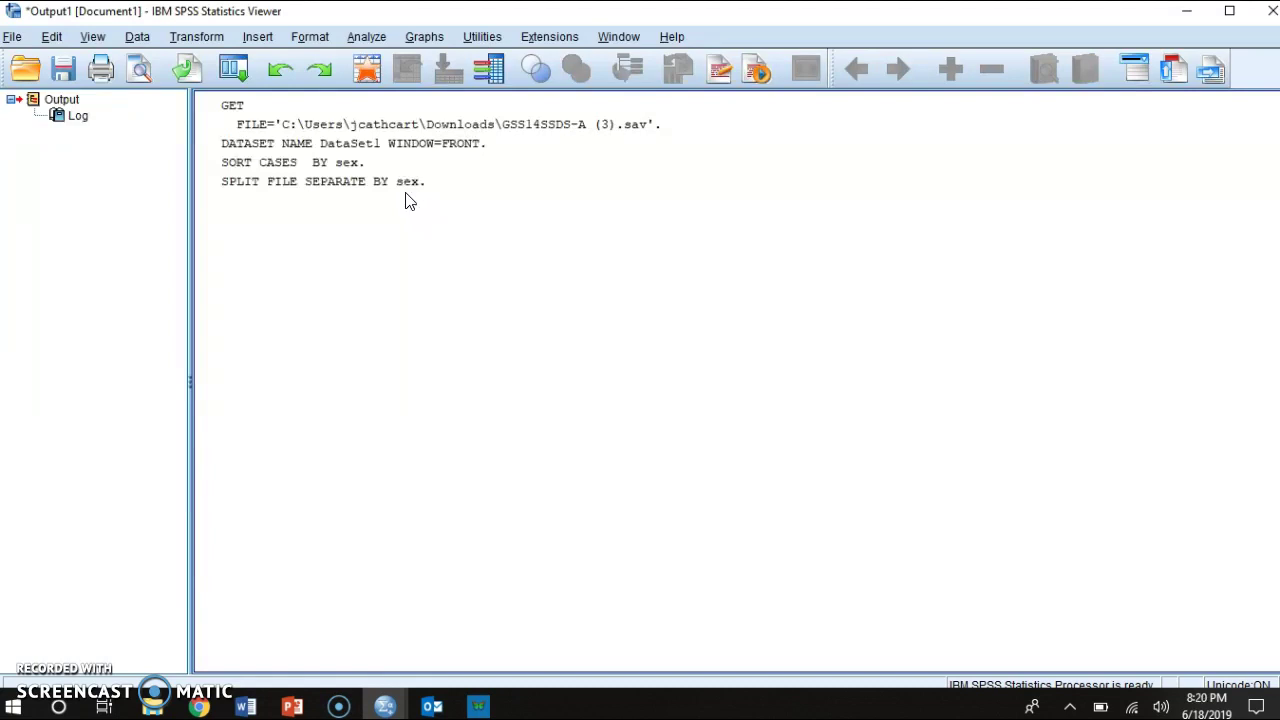
Run Analyze > Descriptive Statistics > Frequencies on the bible variable, split by sex.
{"action": "left_click", "coordinate": [368, 36]}
{"action": "mouse_move", "coordinate": [440, 86]}
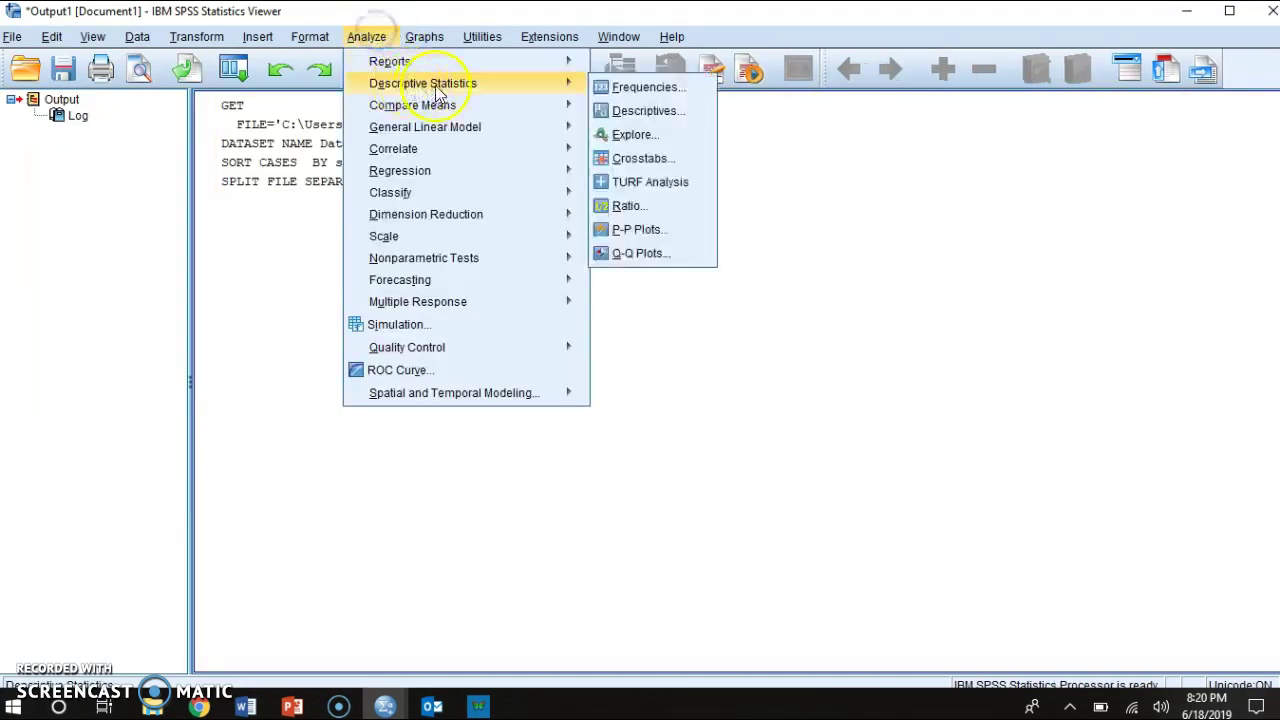
{"action": "left_click", "coordinate": [612, 86]}
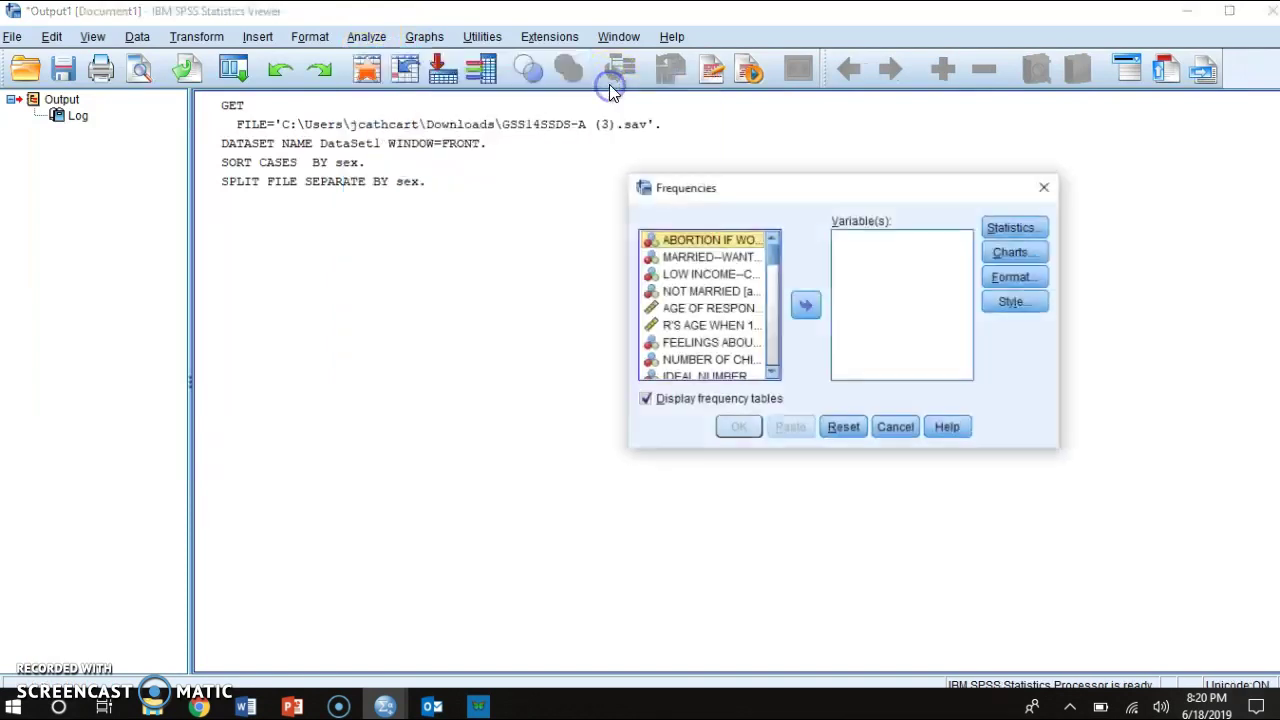
{"action": "left_click", "coordinate": [742, 311]}
{"action": "right_click", "coordinate": [742, 311]}
{"action": "left_click", "coordinate": [749, 329]}
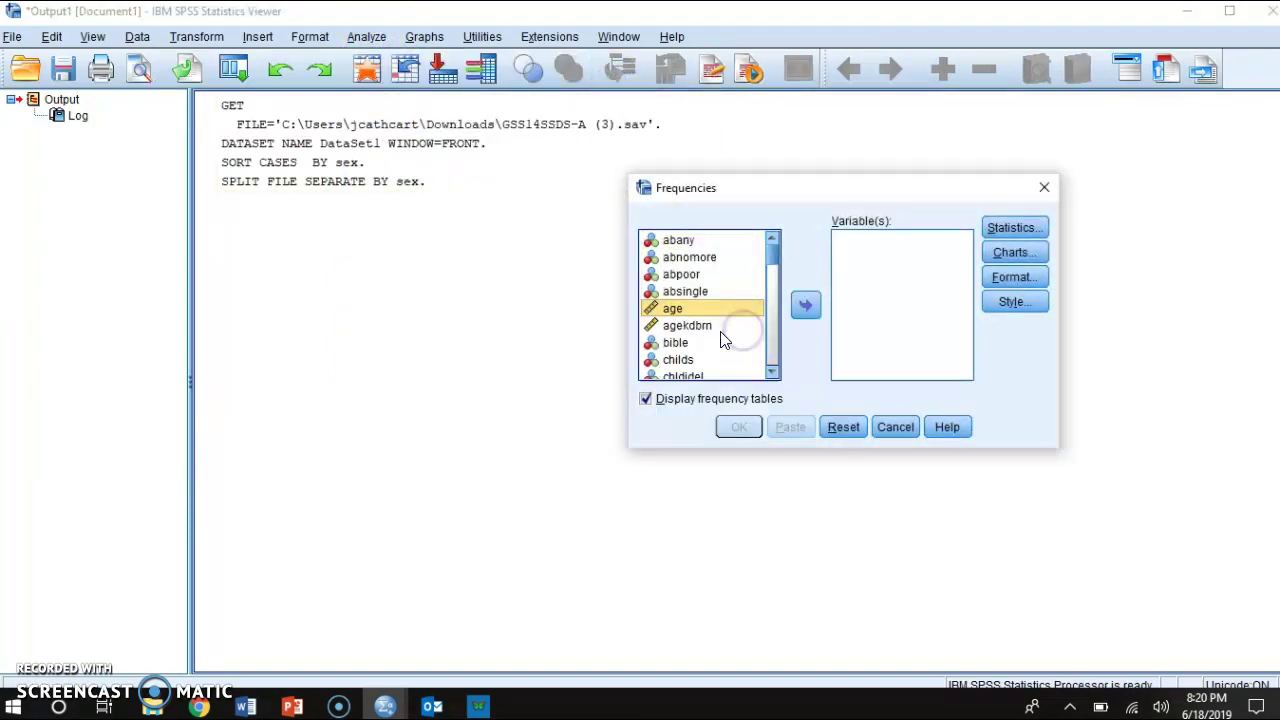
{"action": "left_click", "coordinate": [677, 345]}
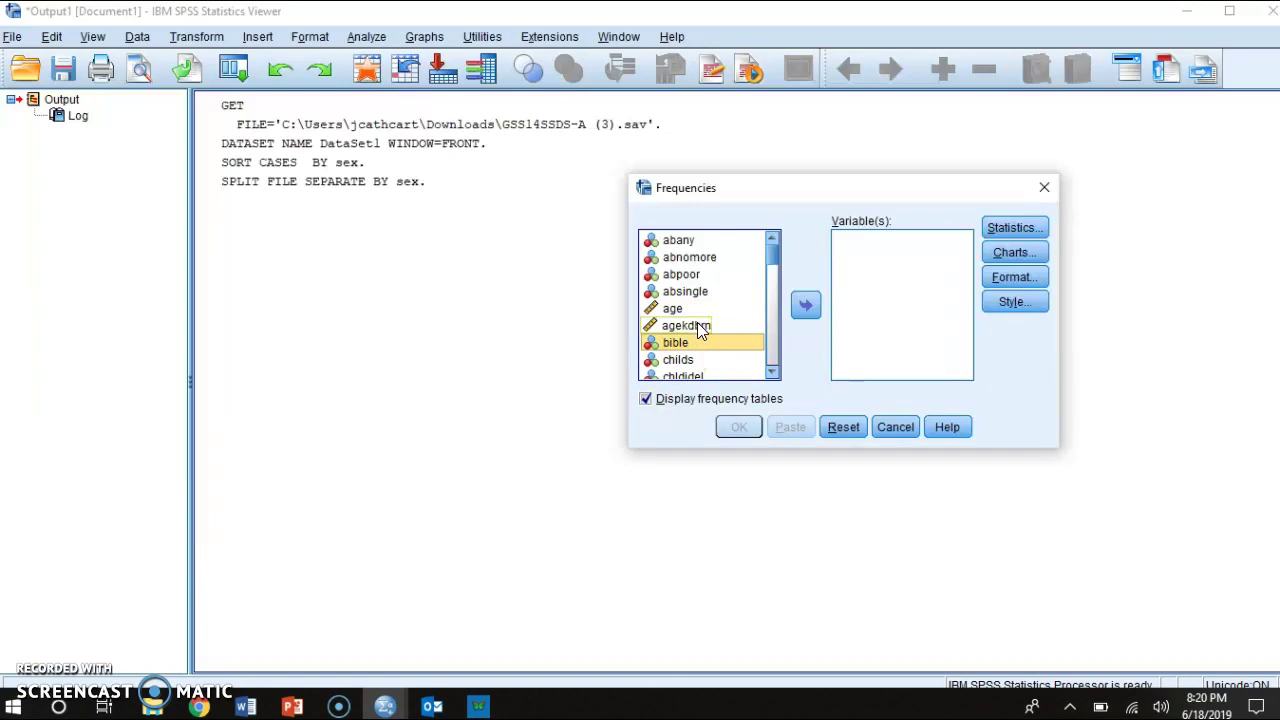
{"action": "left_click", "coordinate": [806, 308]}
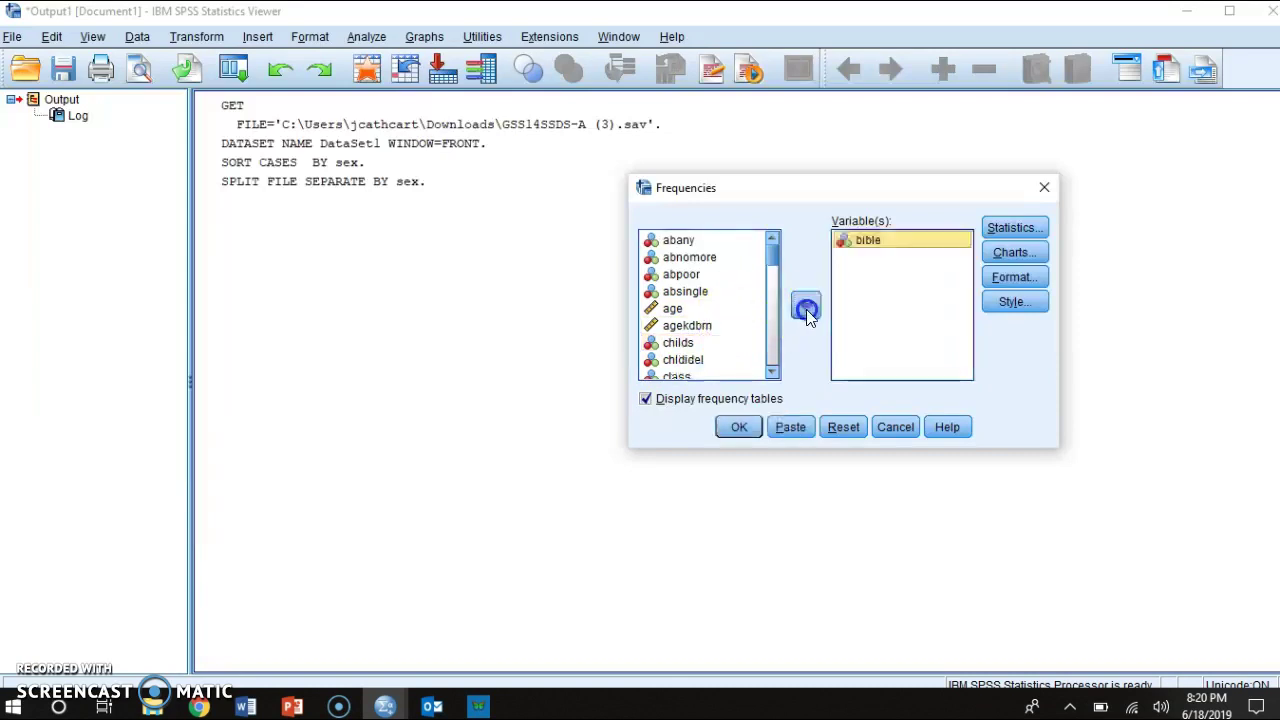
{"action": "left_click", "coordinate": [731, 427]}
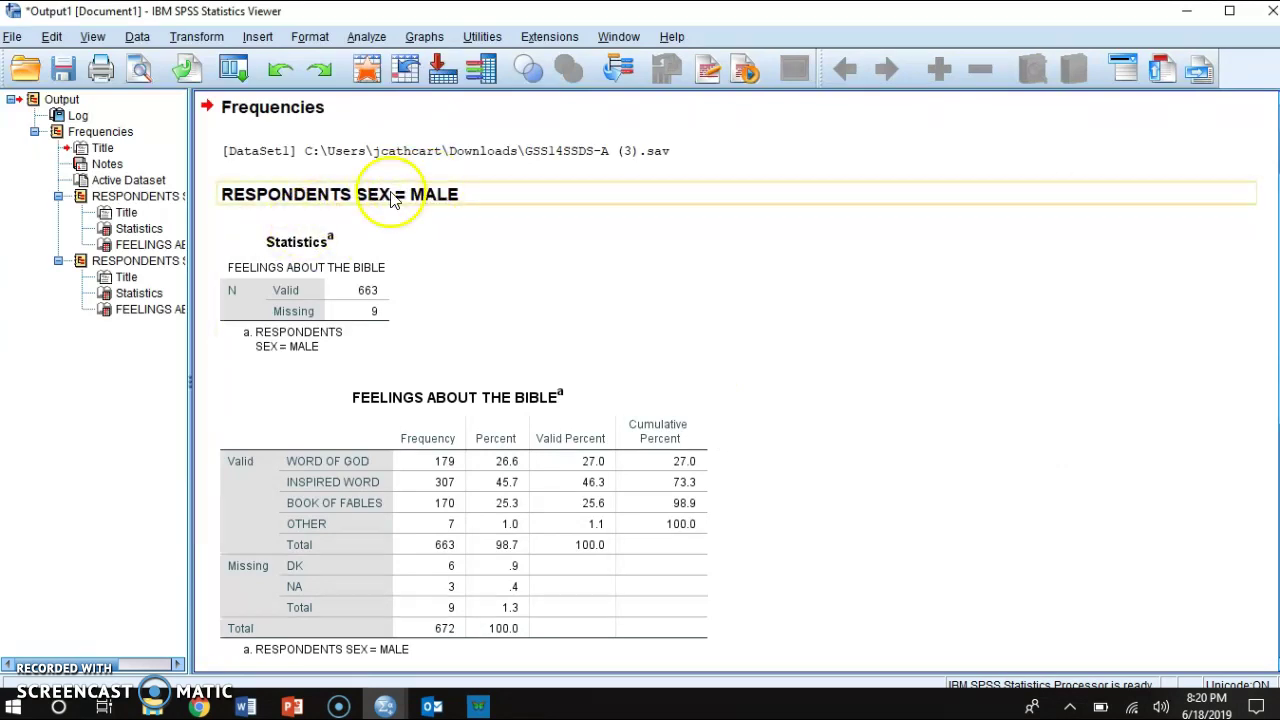
{"action": "scroll", "coordinate": [766, 225], "scroll_direction": "down", "scroll_amount": 3}
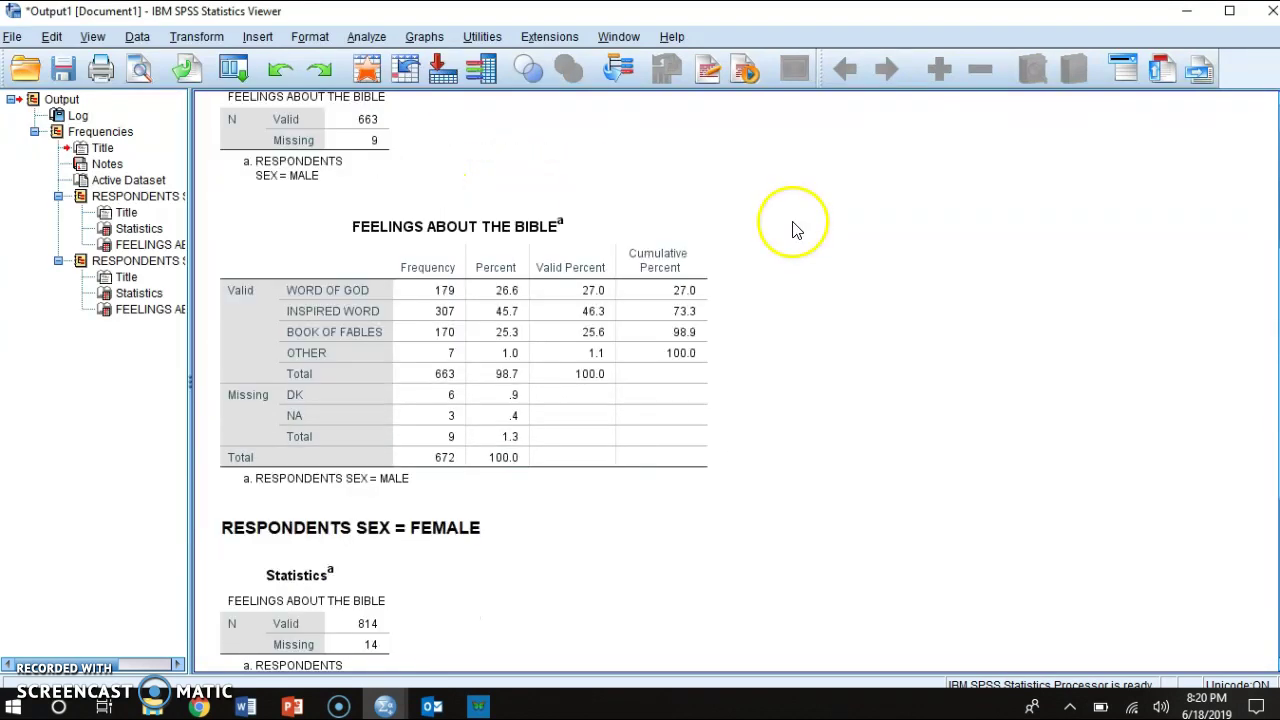
{"action": "scroll", "coordinate": [351, 514], "scroll_direction": "up", "scroll_amount": 3}
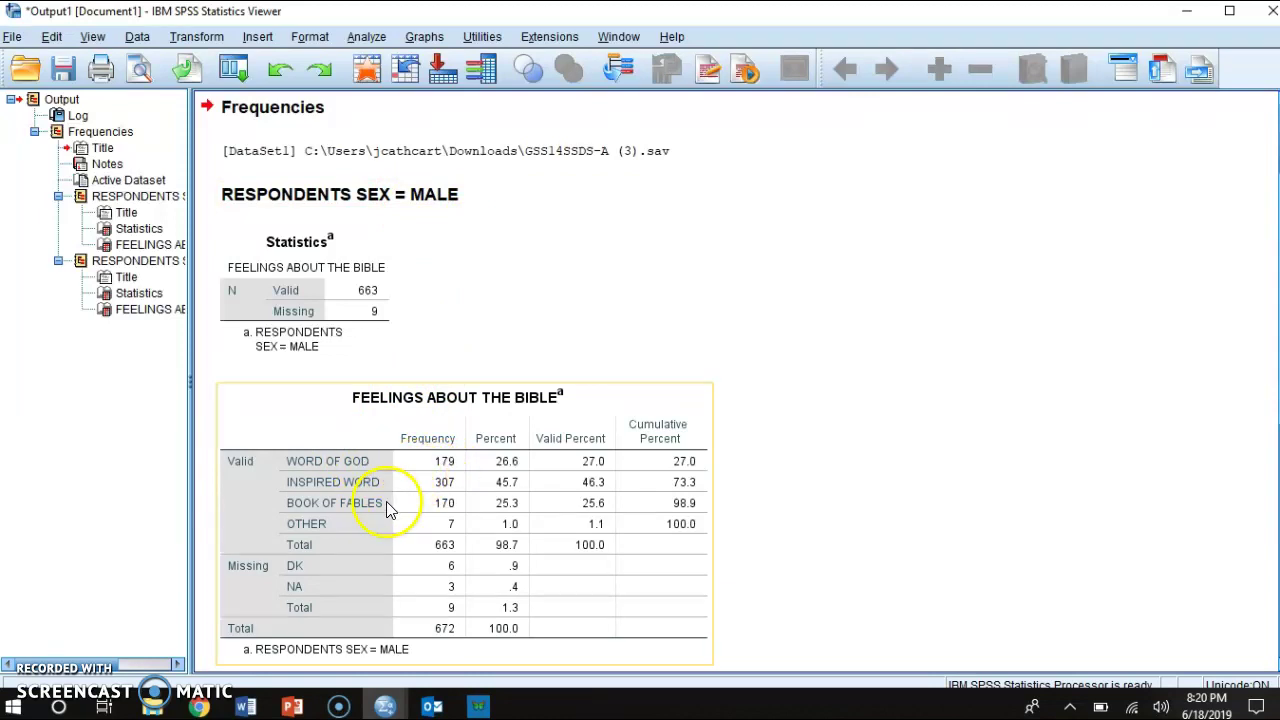
{"action": "scroll", "coordinate": [423, 430], "scroll_direction": "down", "scroll_amount": 10}
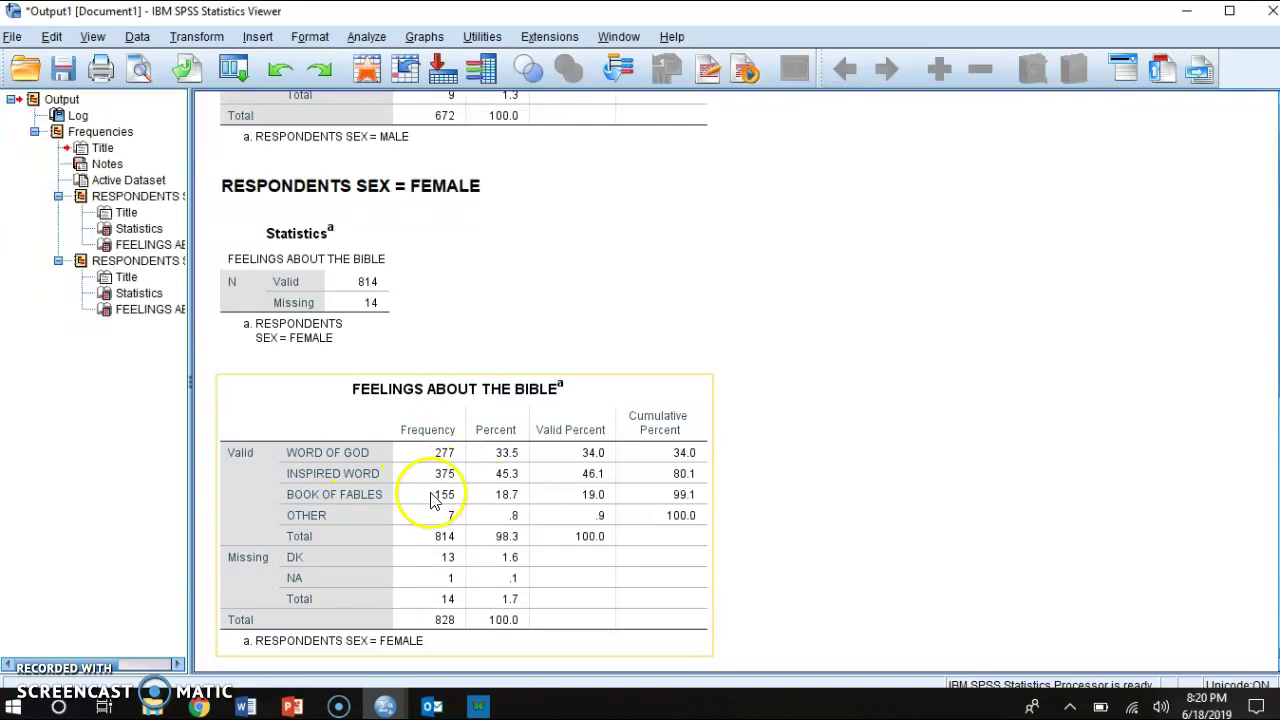
{"action": "scroll", "coordinate": [755, 398], "scroll_direction": "down", "scroll_amount": 1}
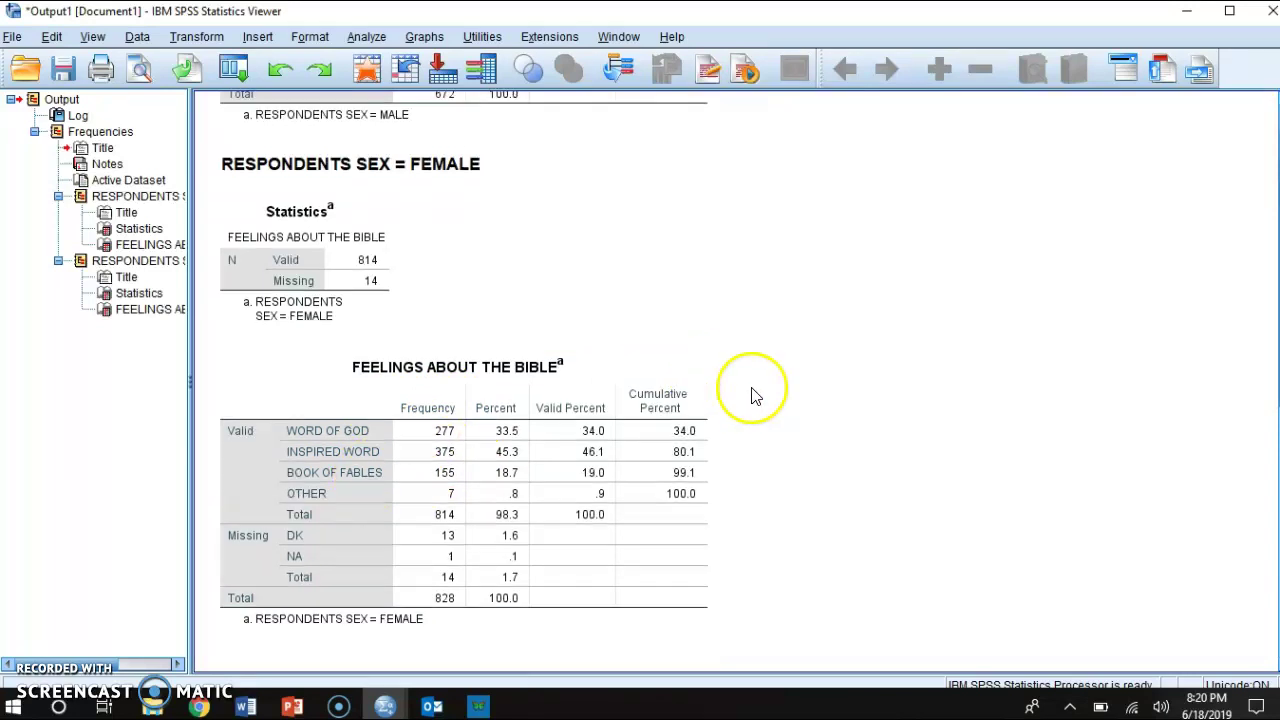
{"action": "scroll", "coordinate": [755, 398], "scroll_direction": "up", "scroll_amount": 5}
{"action": "scroll", "coordinate": [755, 398], "scroll_direction": "up", "scroll_amount": 3}
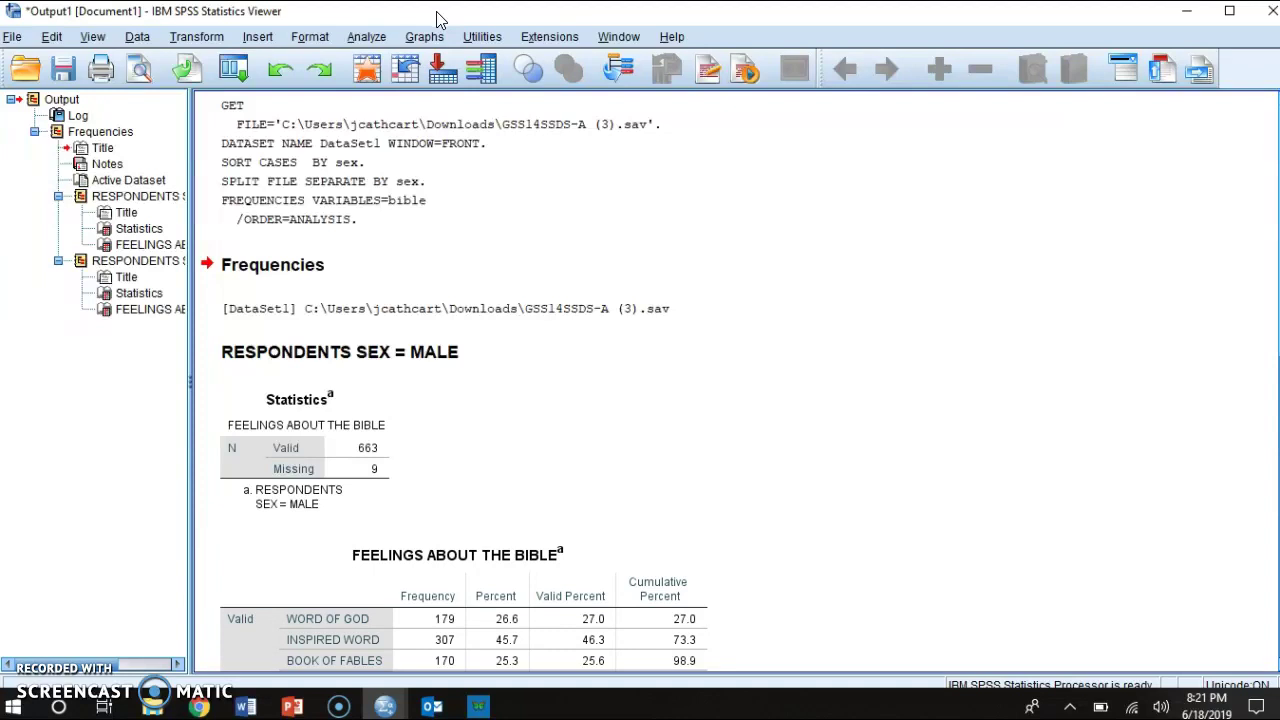
In Split File, remove sex from the groups and set Analyze all cases, do not create groups.
{"action": "left_click", "coordinate": [137, 37]}
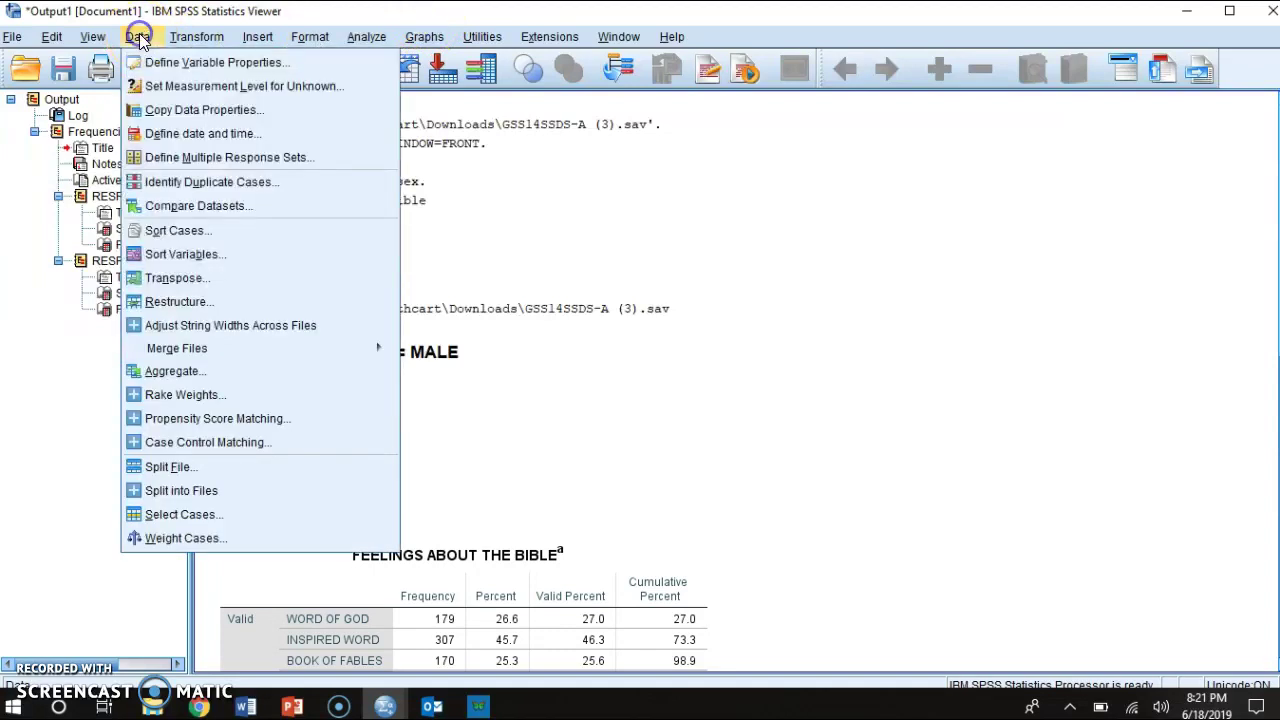
{"action": "left_click", "coordinate": [170, 466]}
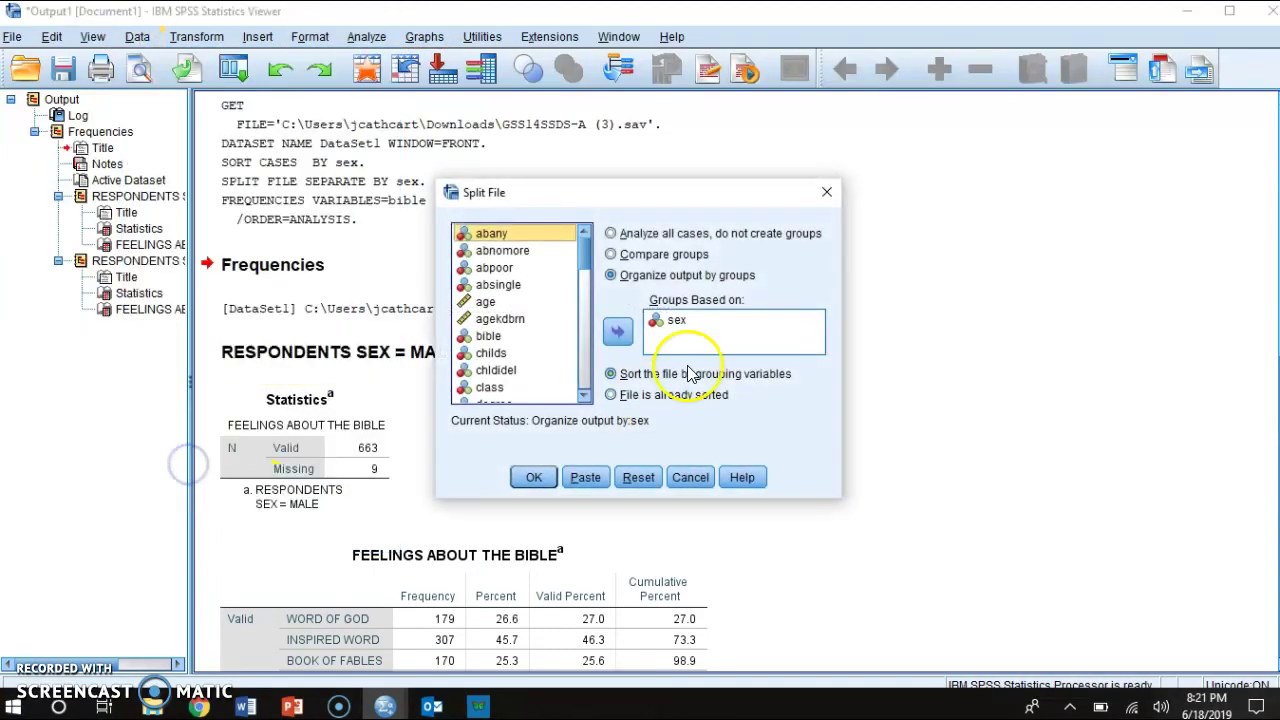
{"action": "left_click", "coordinate": [676, 320]}
{"action": "left_click", "coordinate": [617, 331]}
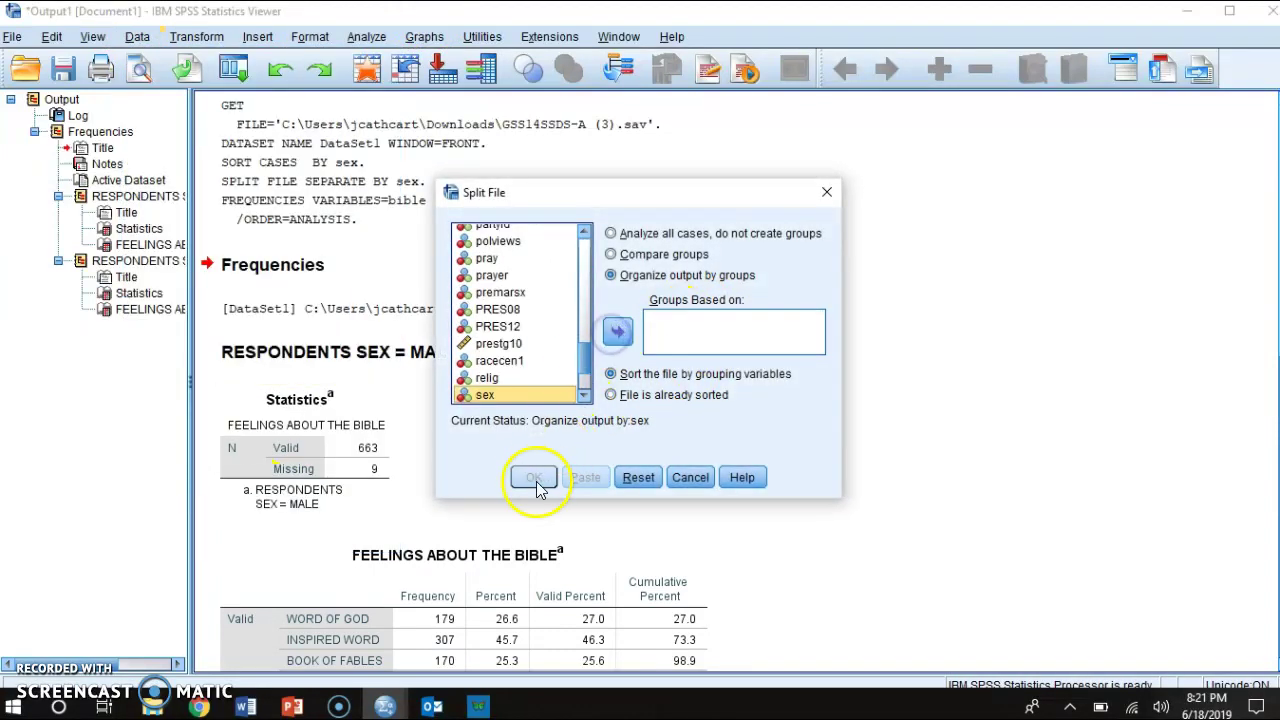
{"action": "left_click", "coordinate": [611, 234]}
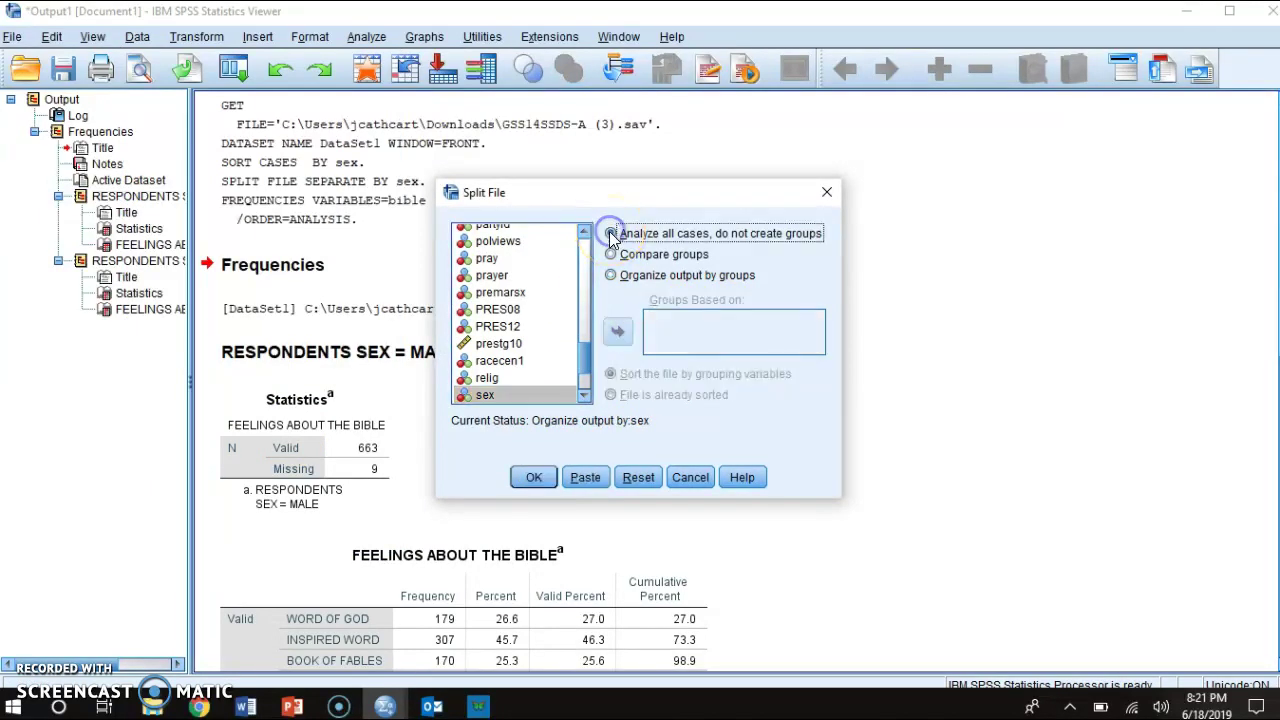
{"action": "left_click", "coordinate": [537, 478]}
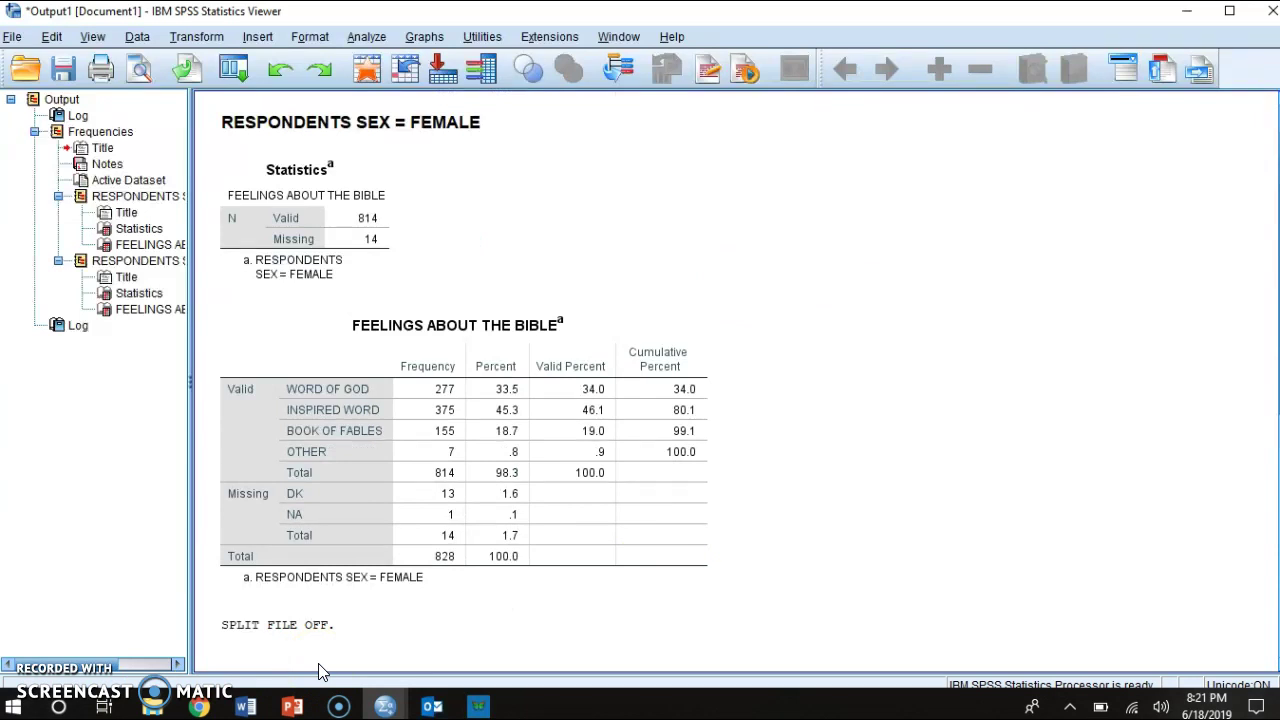
Close the Output Viewer and exit SPSS without saving the output or GSS14SSDS-A (3).sav.
{"action": "left_click", "coordinate": [1267, 16]}
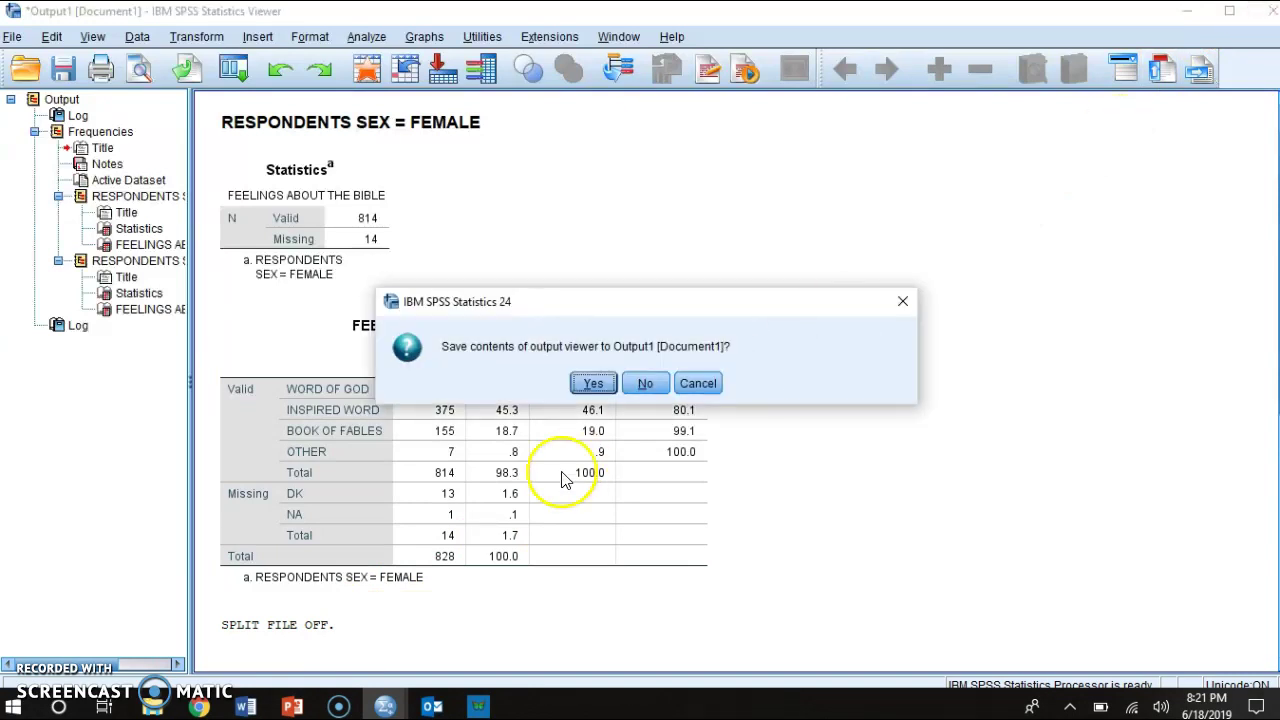
{"action": "left_click", "coordinate": [645, 383]}
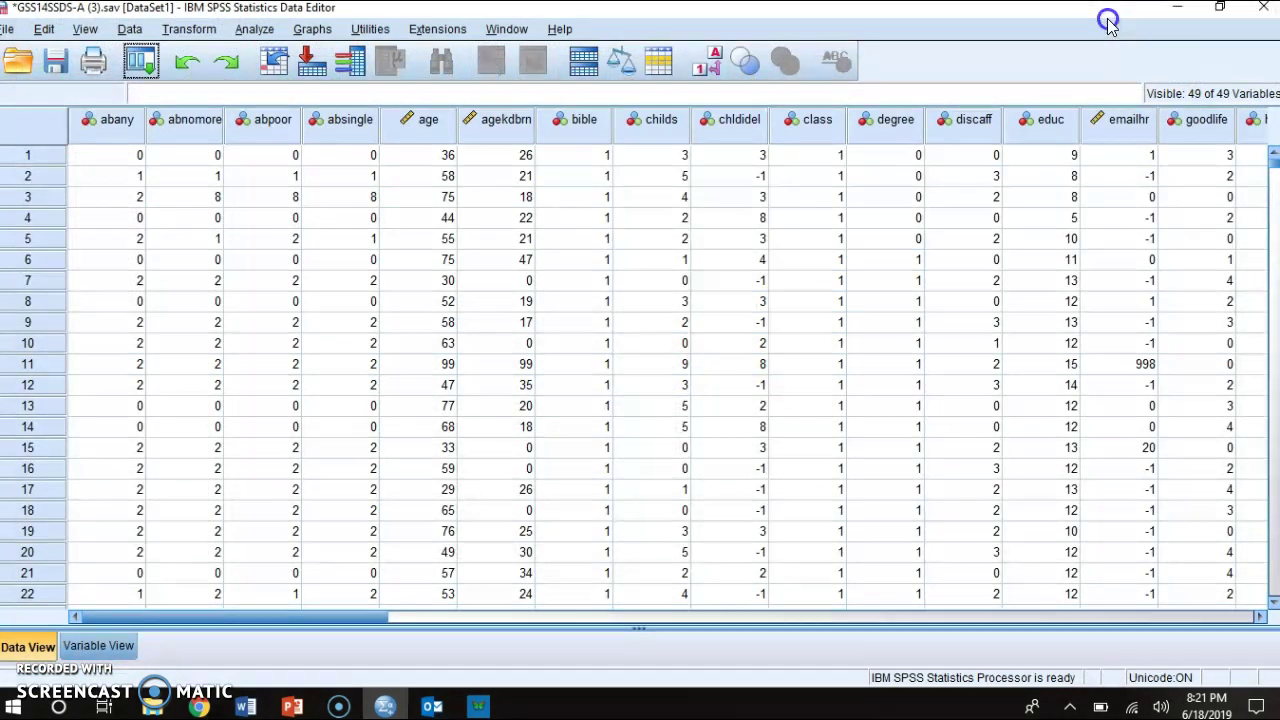
{"action": "left_click", "coordinate": [1265, 10]}
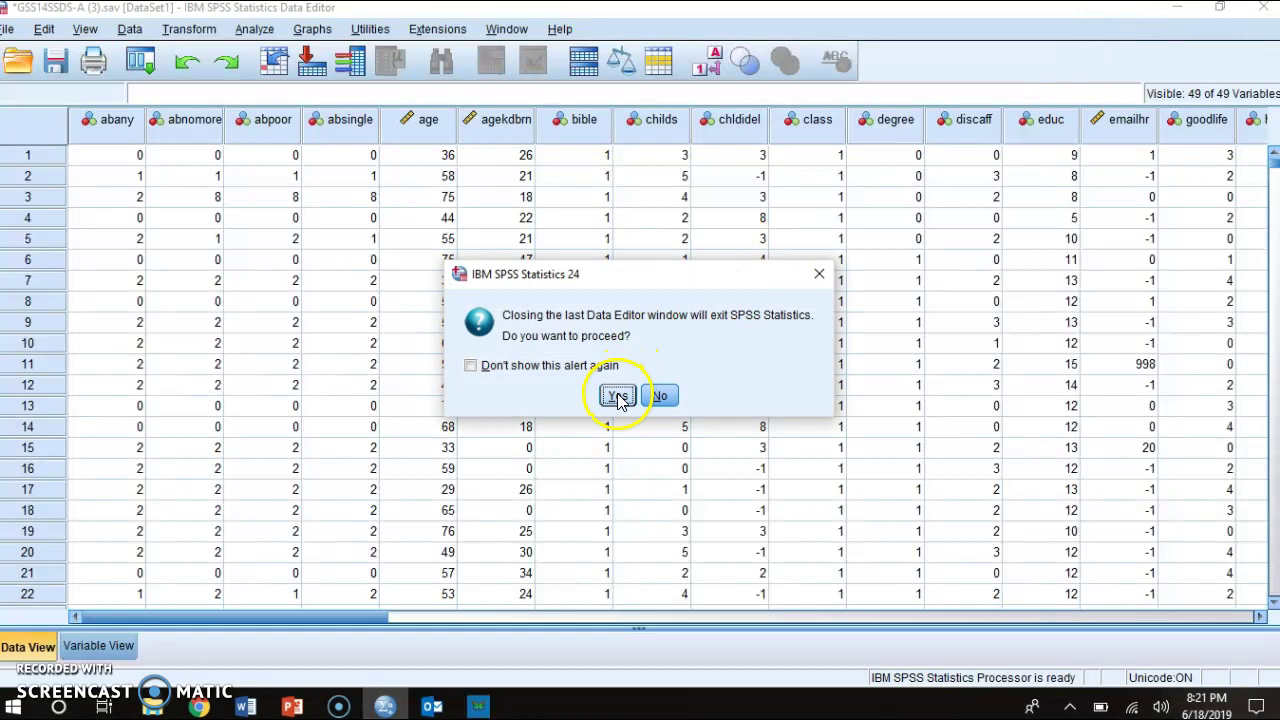
{"action": "left_click", "coordinate": [617, 397]}
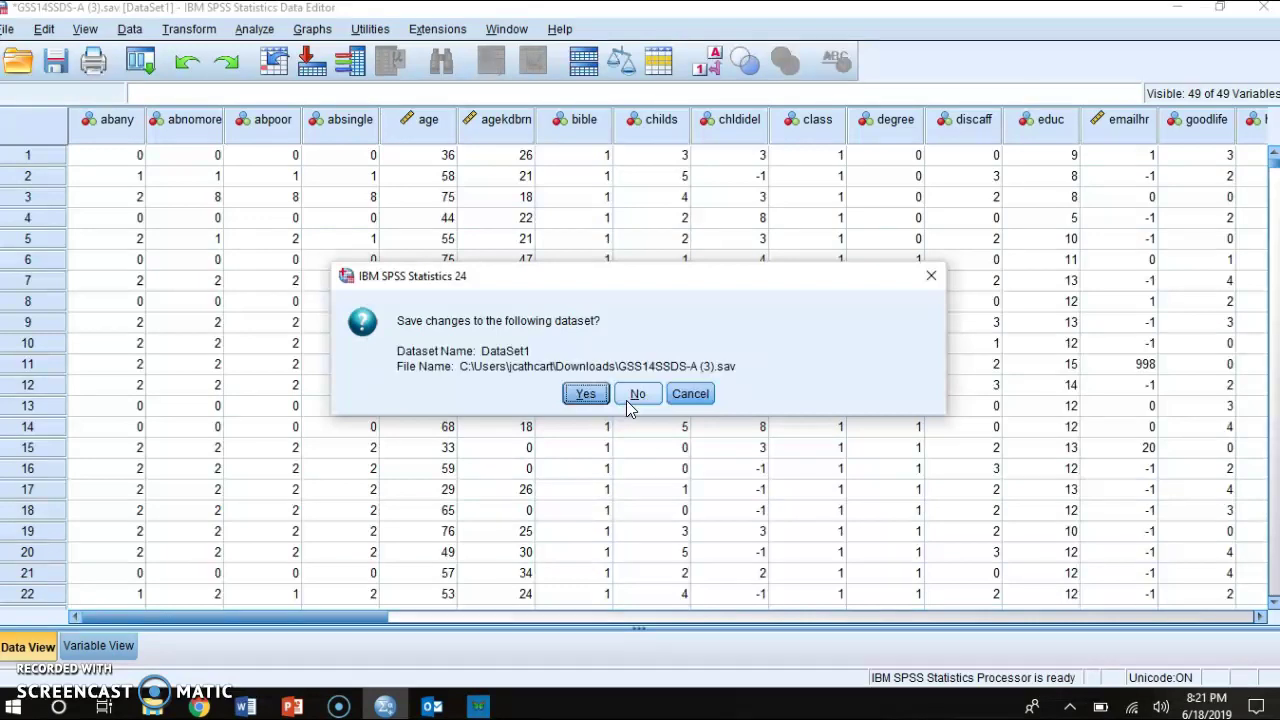
{"action": "left_click", "coordinate": [632, 393]}
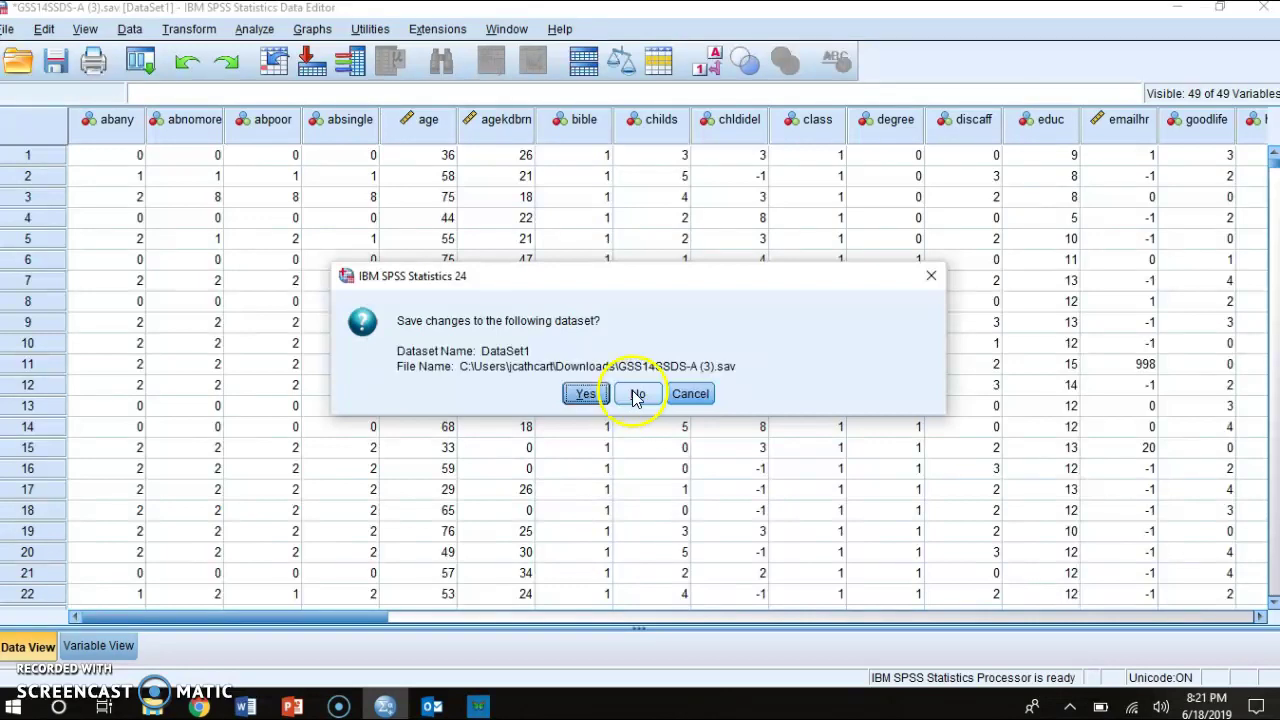